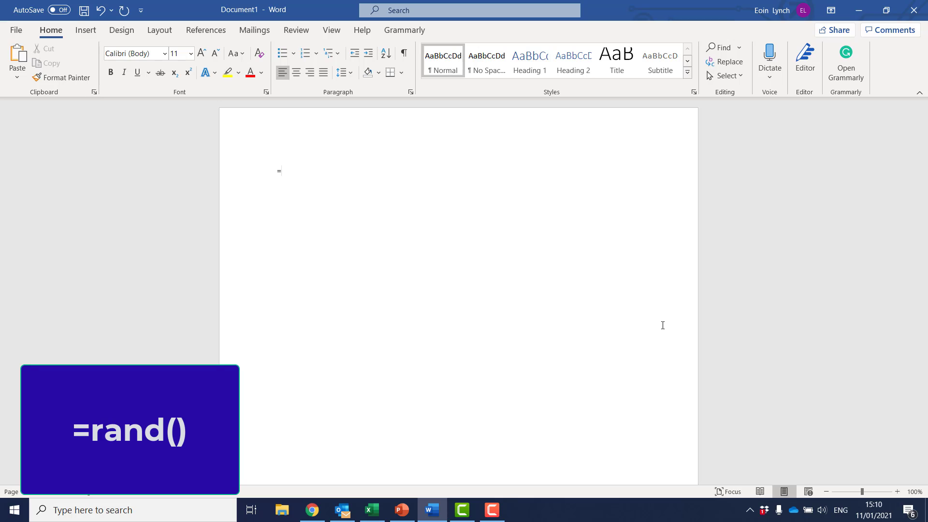
Generate sample paragraphs in the blank document with the formula =rand()
text(rand())
key(Return)
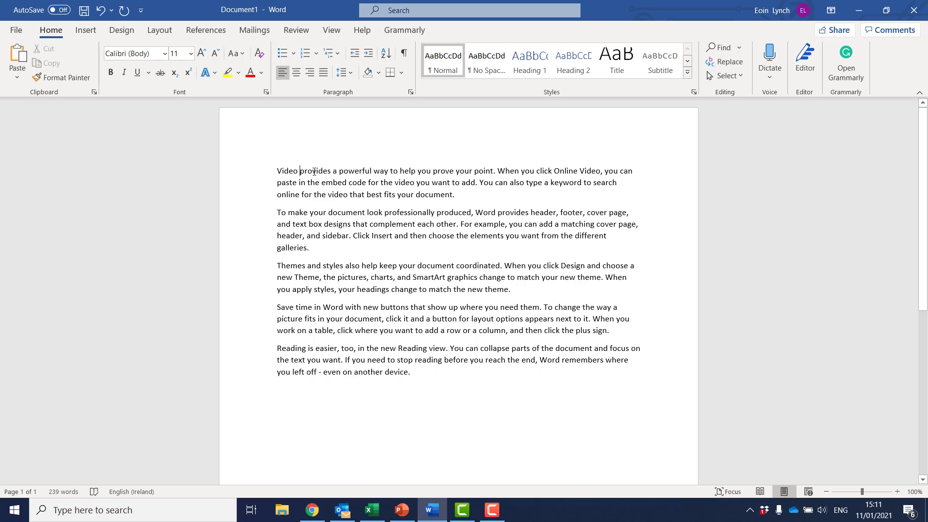
Select part of the word "provides", the whole word, and the word "powerful" in the first line, and clear the selection
drag(300, 171, 323, 171)
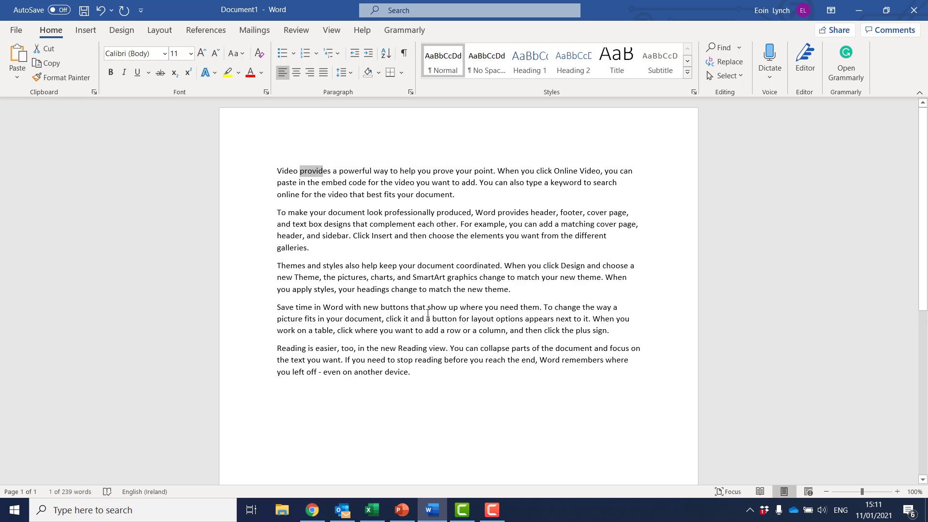
click(456, 296)
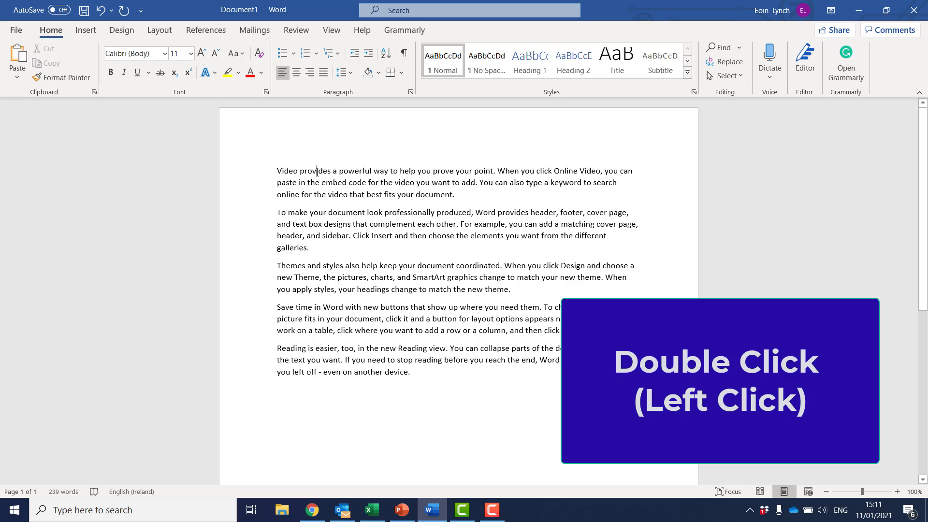
double_click(317, 172)
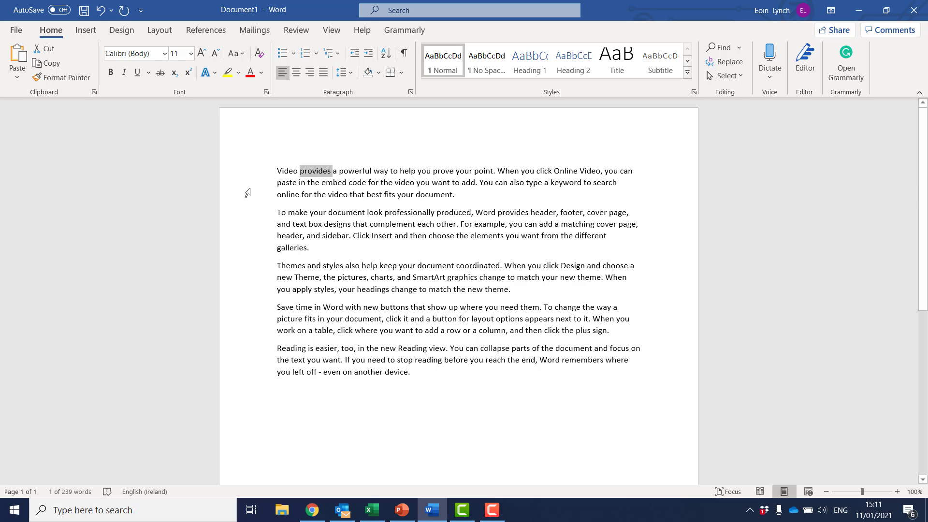
drag(339, 170, 374, 169)
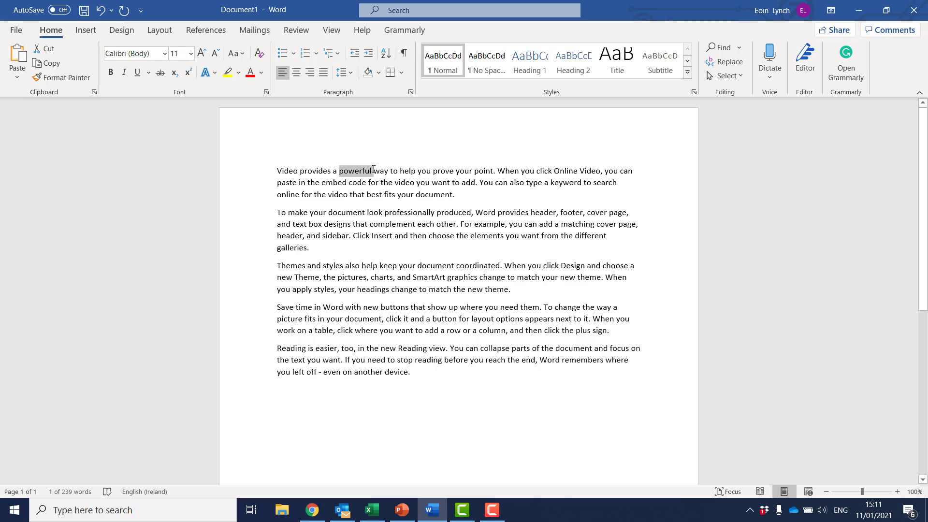
click(383, 203)
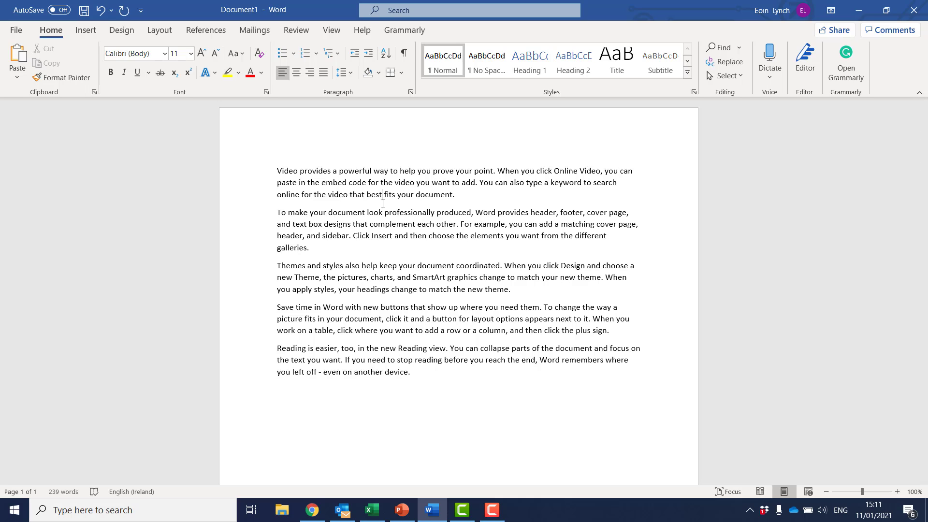
Select the whole words "provides", "powerful", "way", "help" and "you" in the first sentence, one at a time
double_click(318, 169)
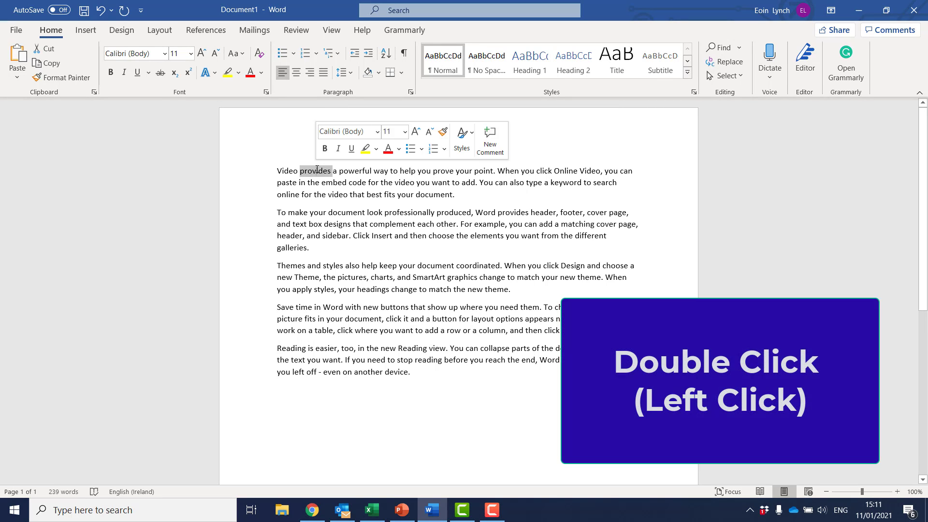
double_click(355, 170)
double_click(382, 170)
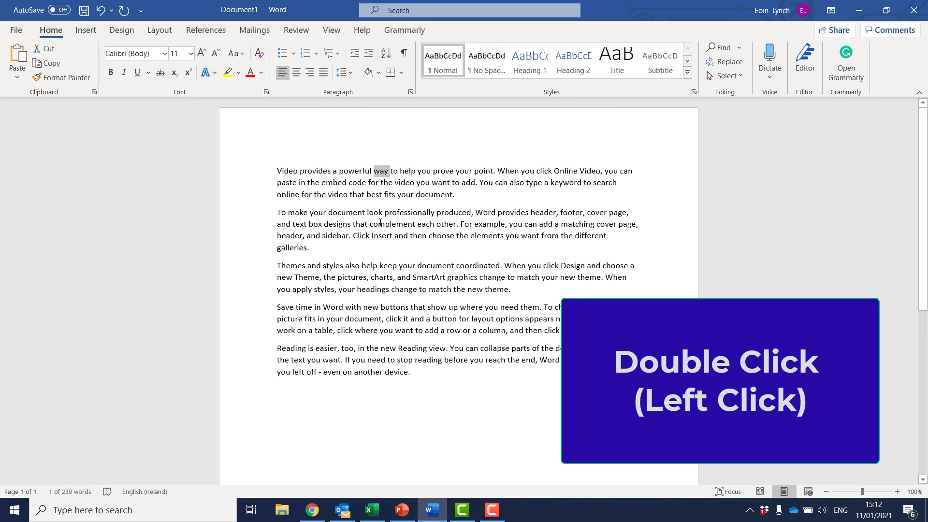
double_click(409, 170)
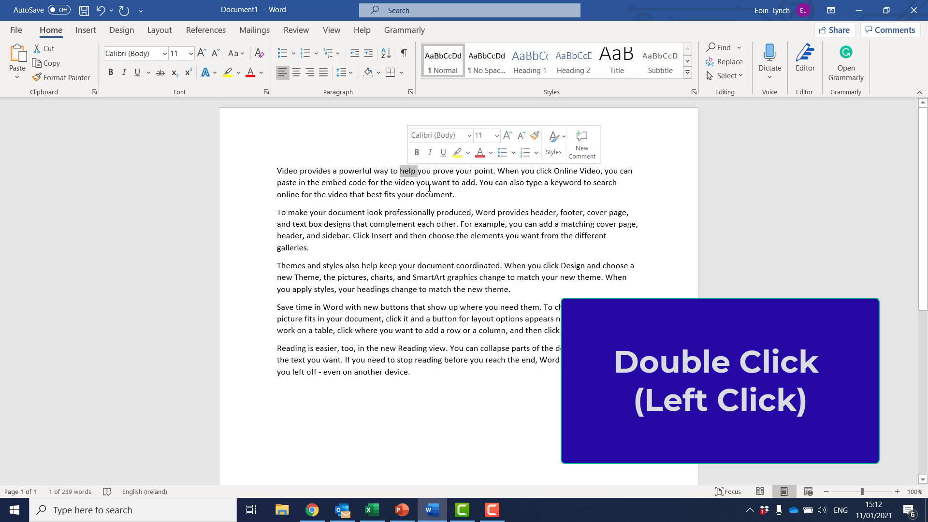
click(427, 171)
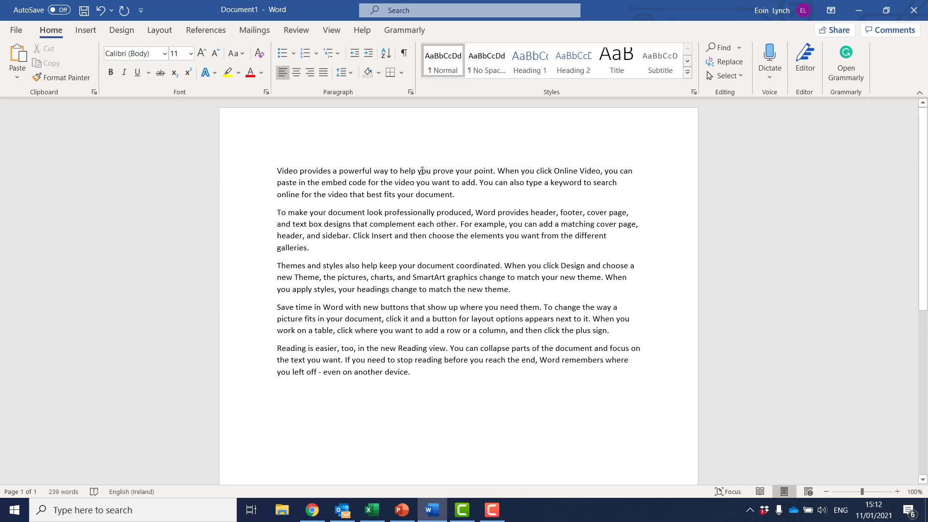
double_click(423, 170)
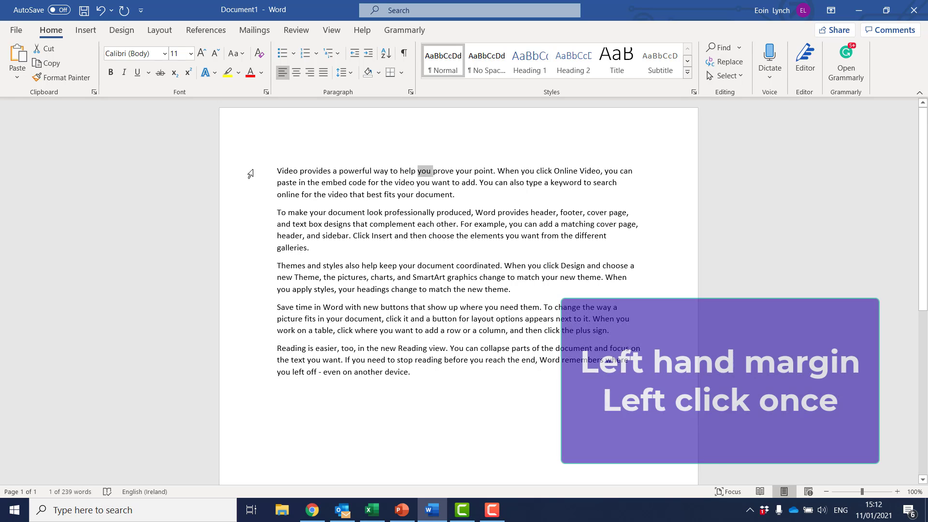
Select each of the three full lines of the first paragraph, one at a time
click(251, 175)
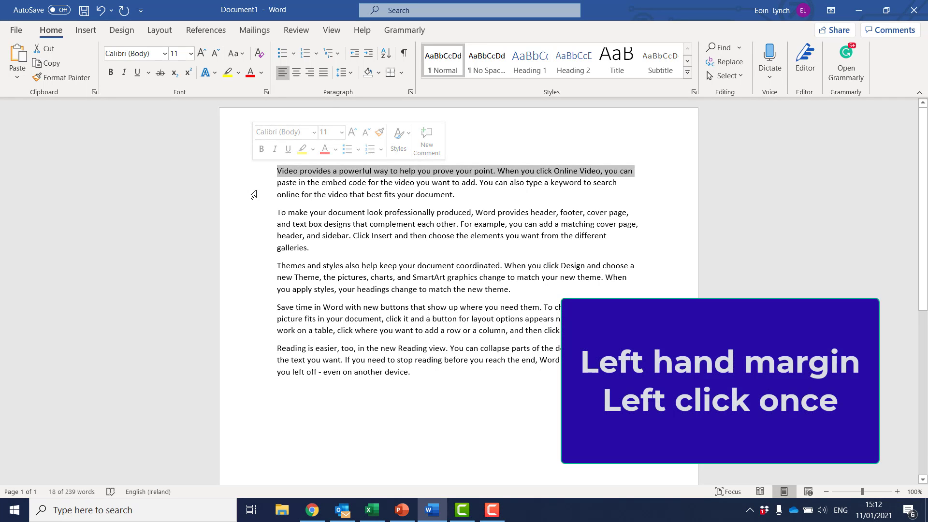
click(254, 187)
click(260, 202)
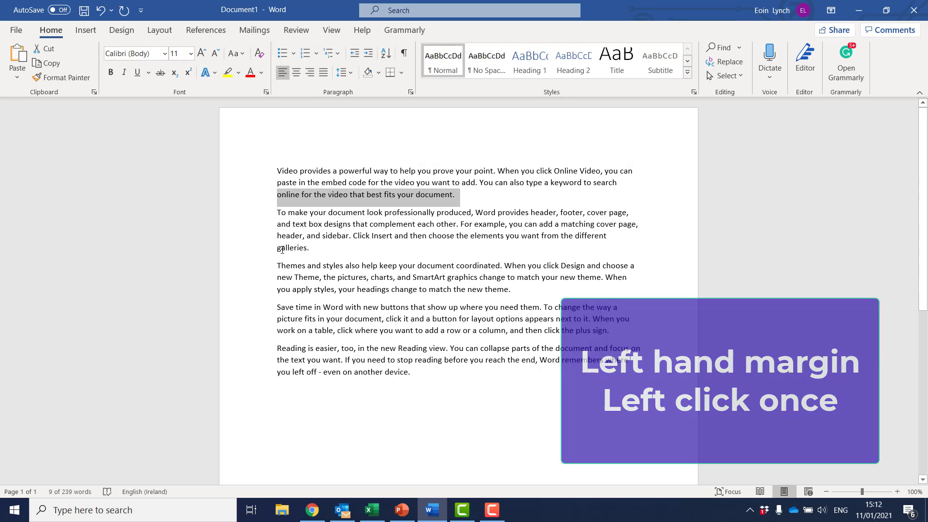
Add the line "This is a Heading" above the first paragraph, and select that whole line before clearing the selection
click(278, 168)
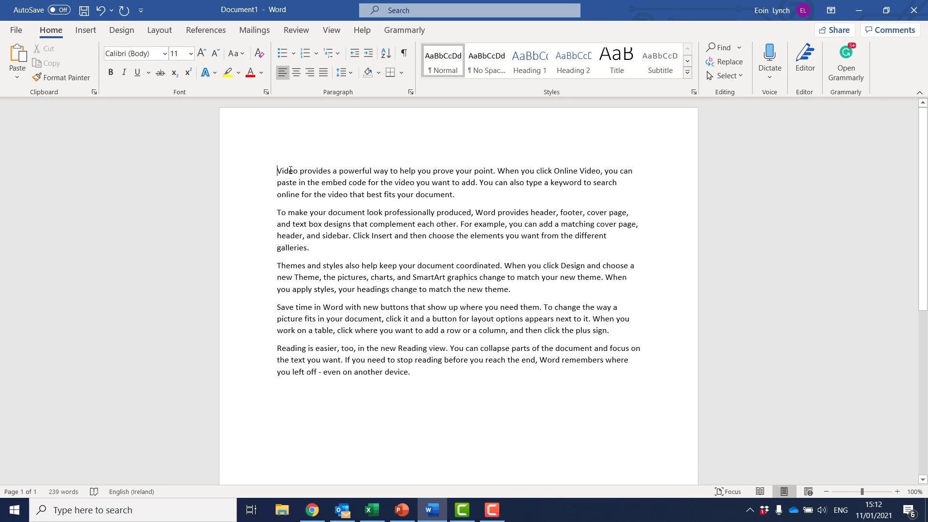
key(Return)
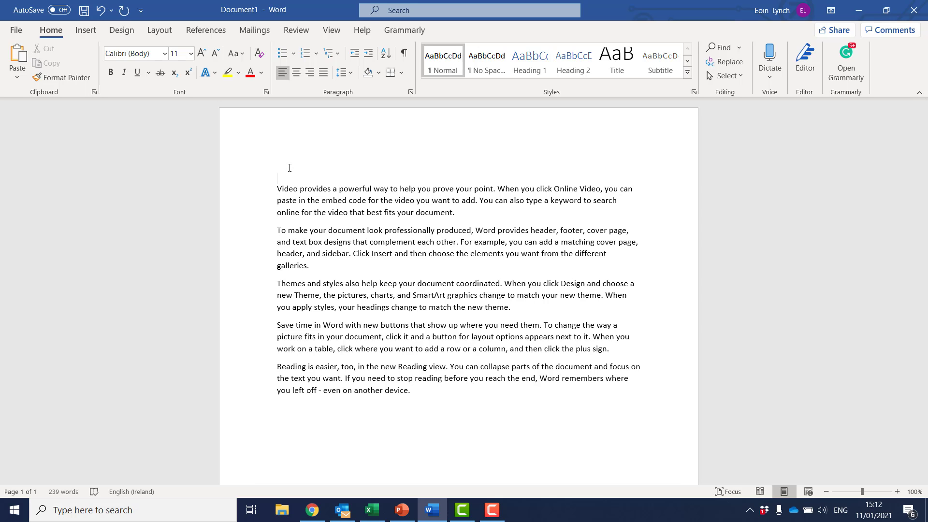
text(This is a Heading)
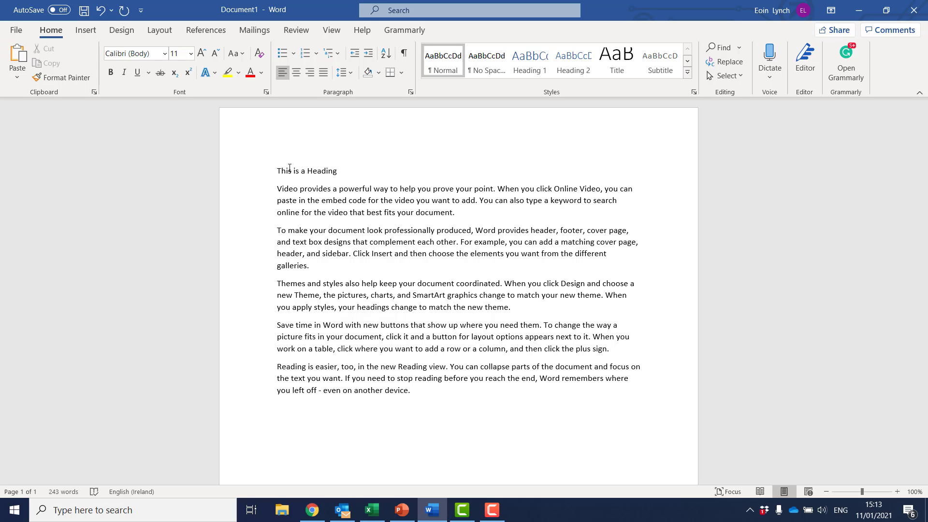
click(241, 177)
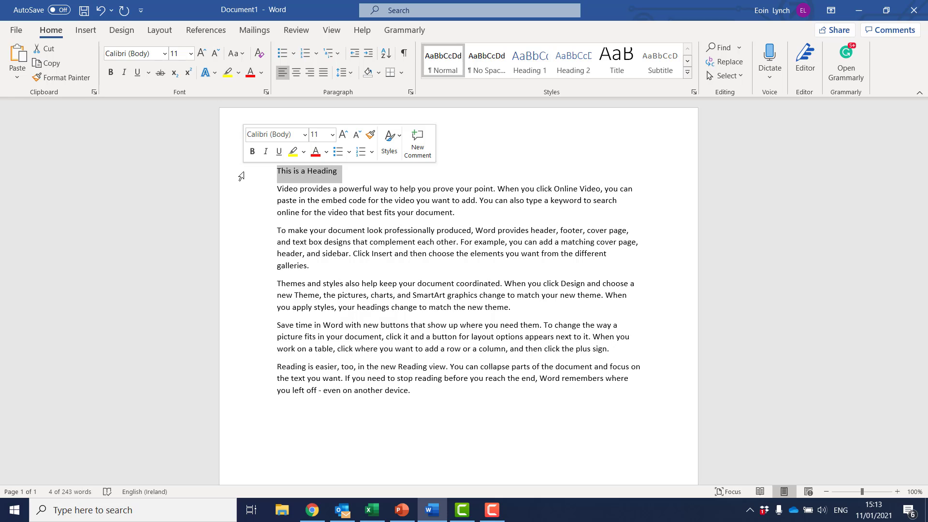
click(341, 245)
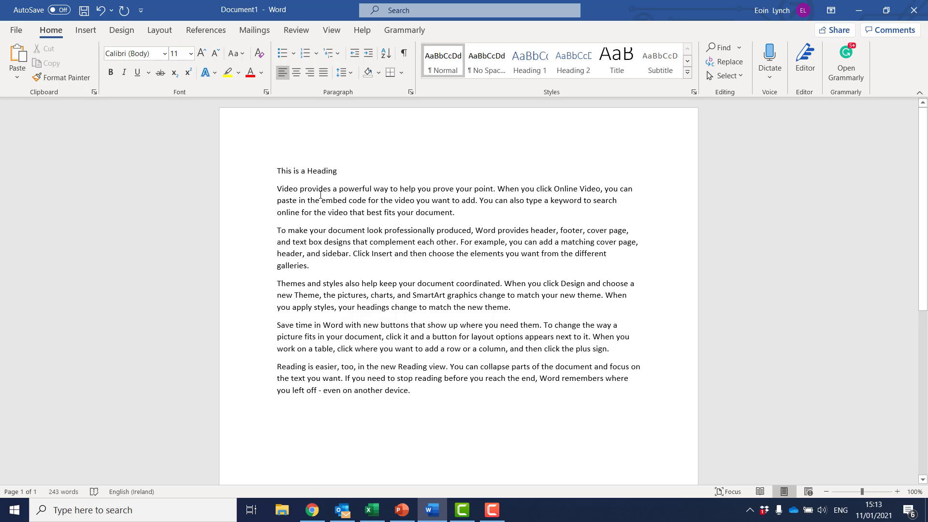
Select whole body paragraphs one at a time, from the first one below the heading down to the last
drag(284, 188, 453, 213)
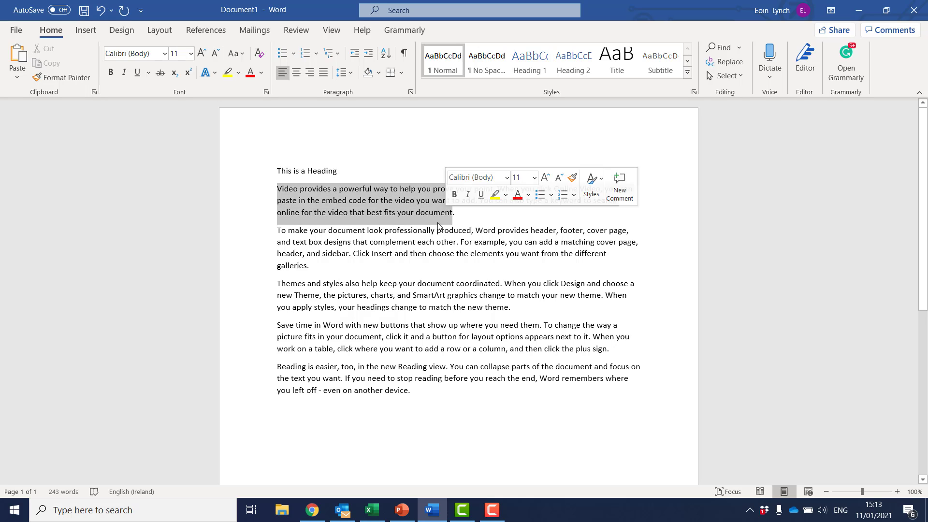
click(437, 296)
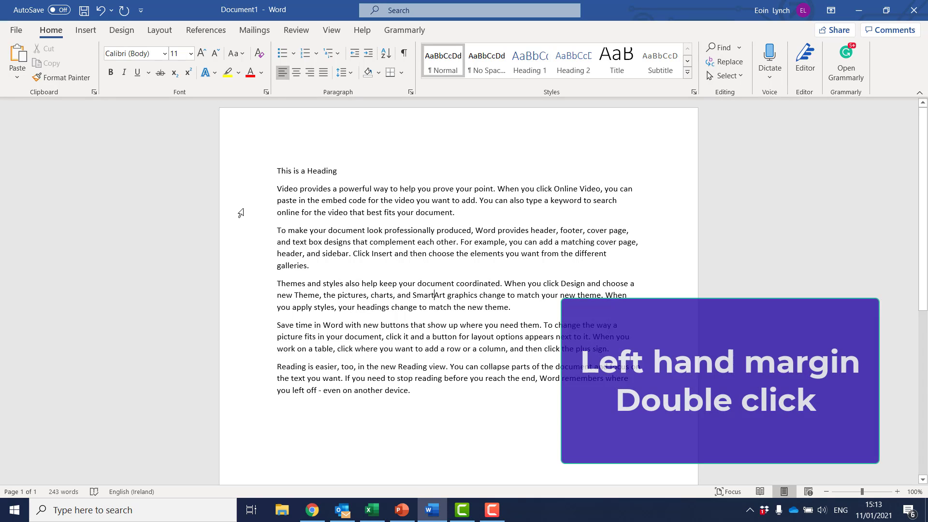
click(238, 202)
double_click(239, 202)
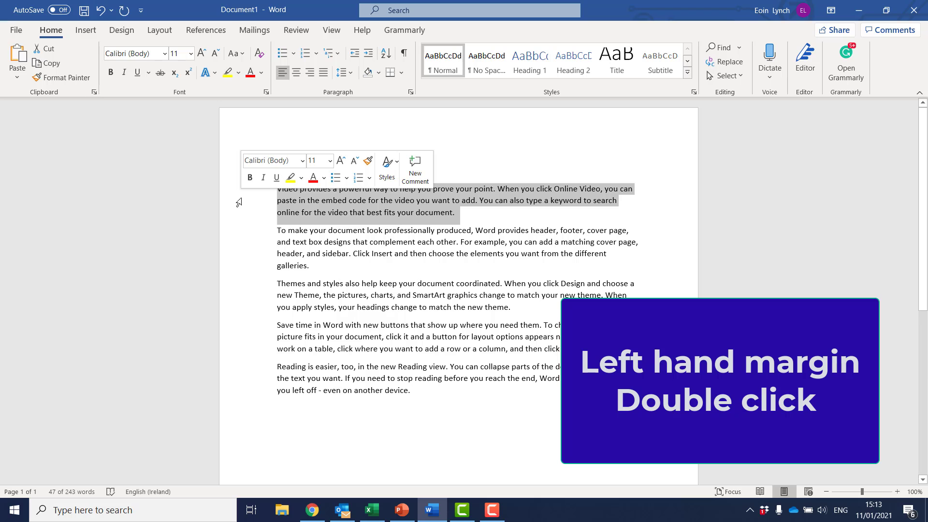
double_click(239, 248)
click(245, 298)
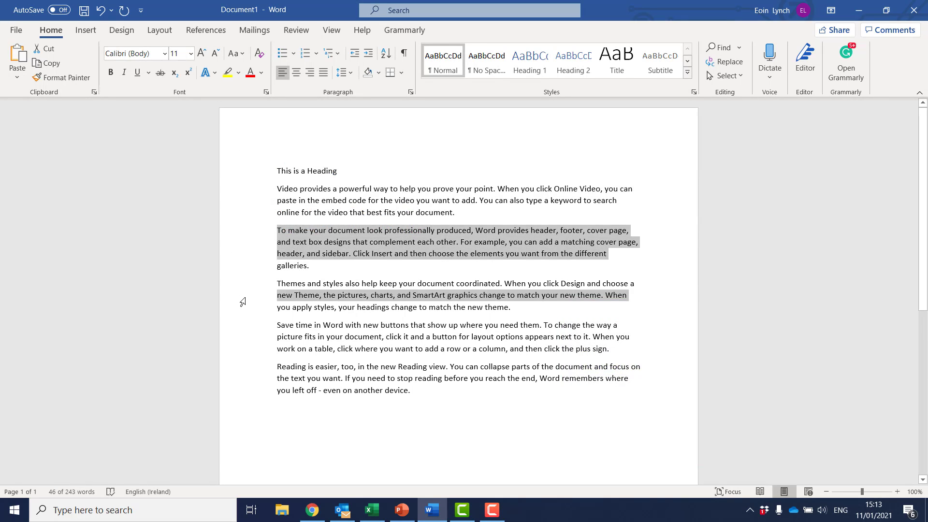
double_click(246, 337)
click(254, 378)
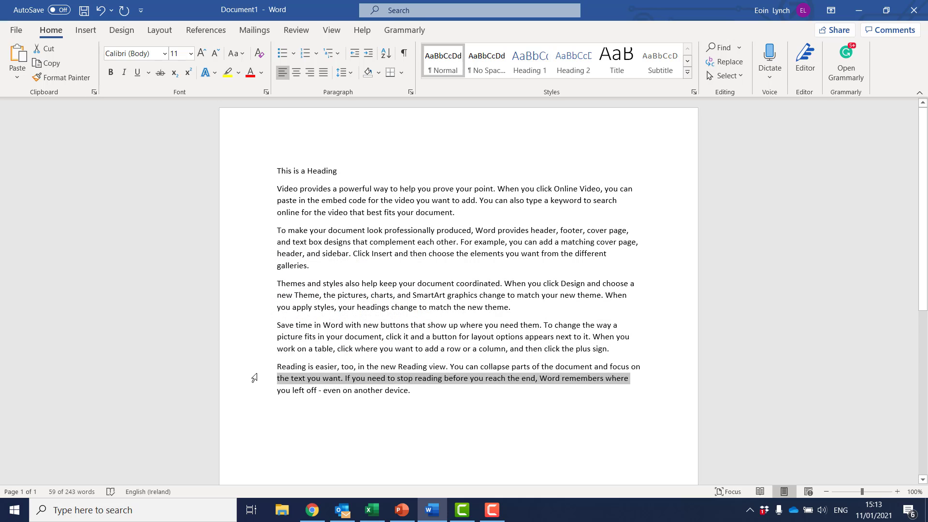
double_click(254, 378)
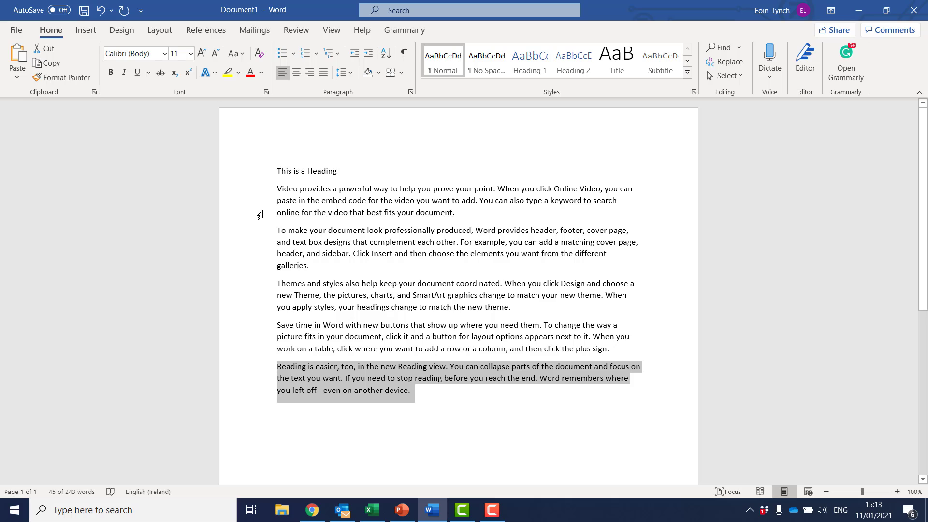
Select all the text in the document at once, and clear the selection
click(277, 187)
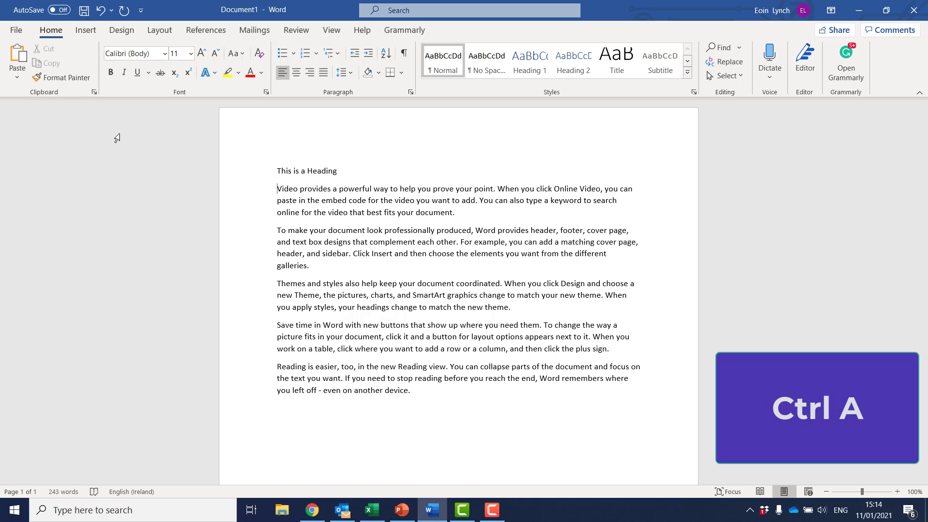
key(ctrl+a)
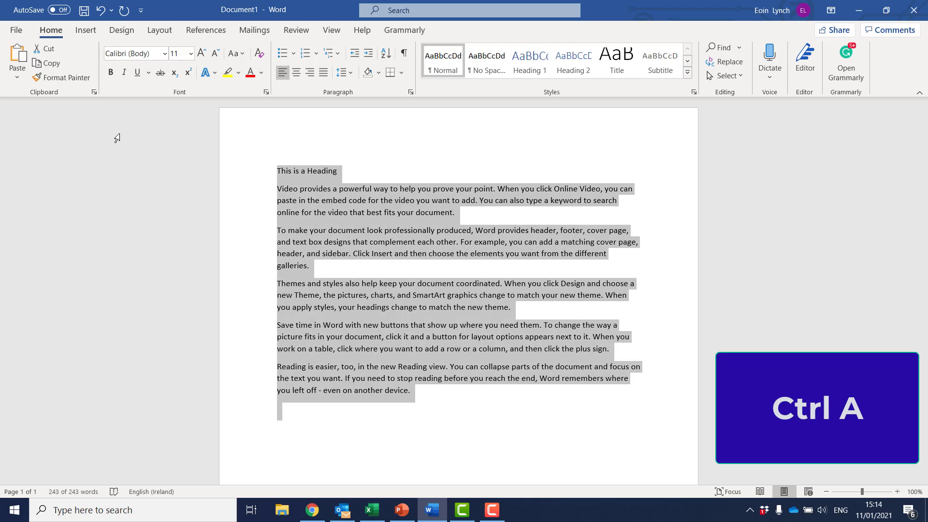
click(295, 188)
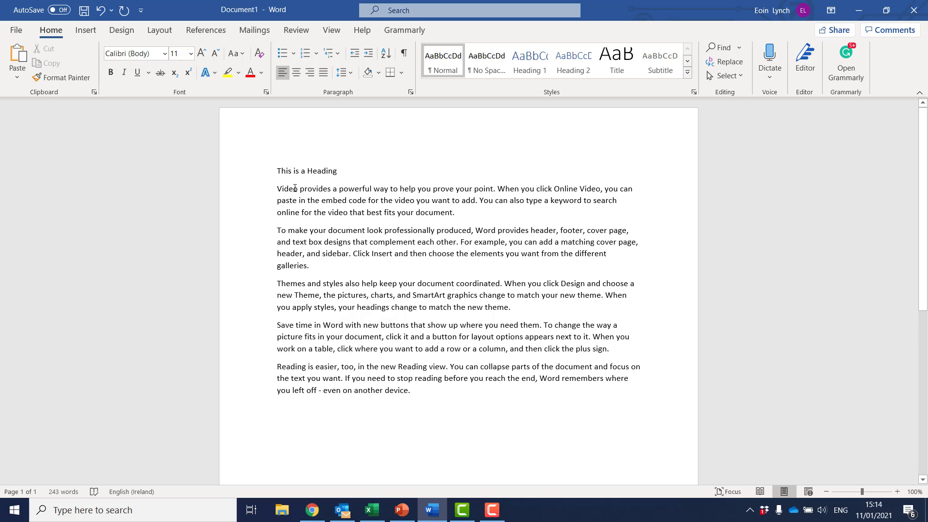
Select the whole document from the page margin beside the paragraphs, clear the selection, and repeat the selection
triple_click(245, 225)
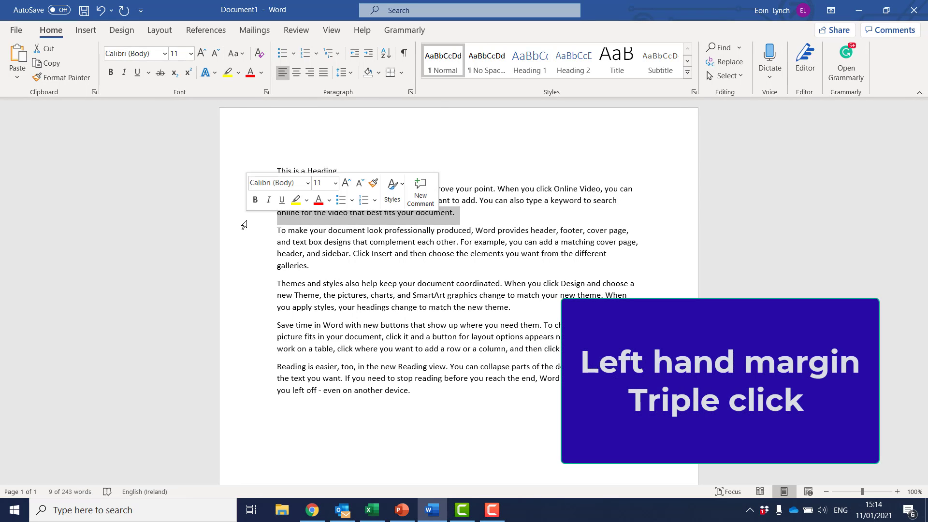
click(261, 254)
triple_click(248, 208)
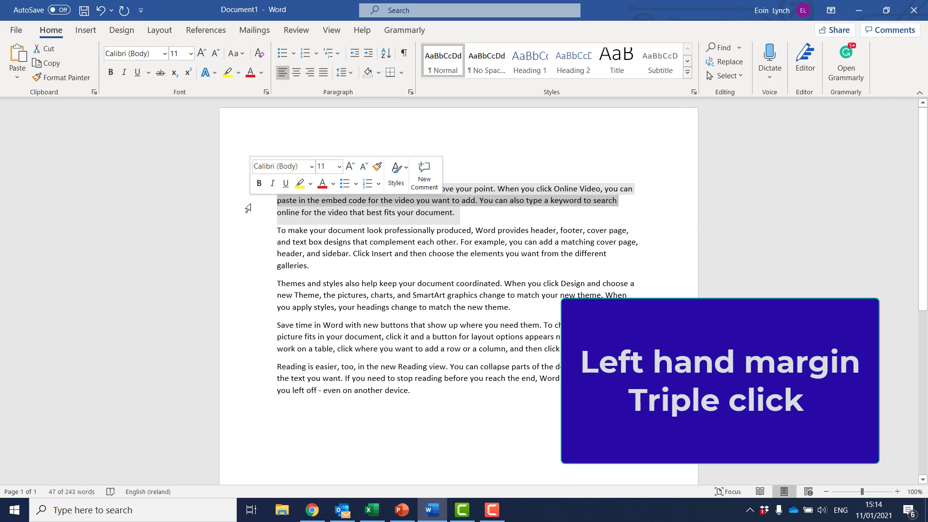
click(375, 307)
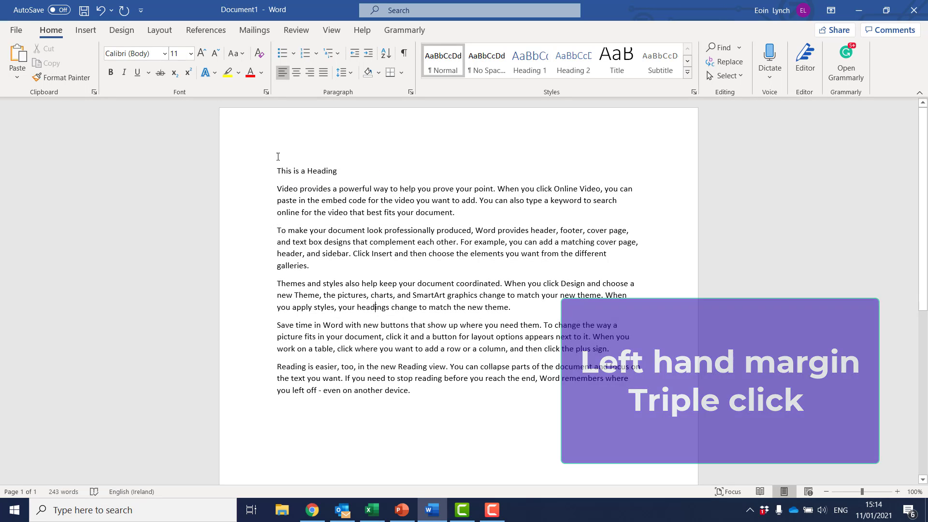
triple_click(245, 217)
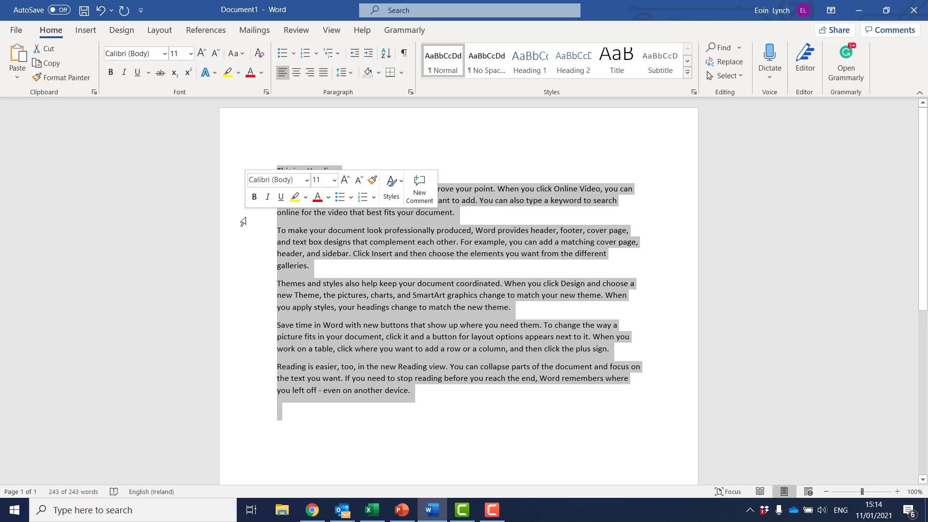
click(427, 256)
triple_click(243, 209)
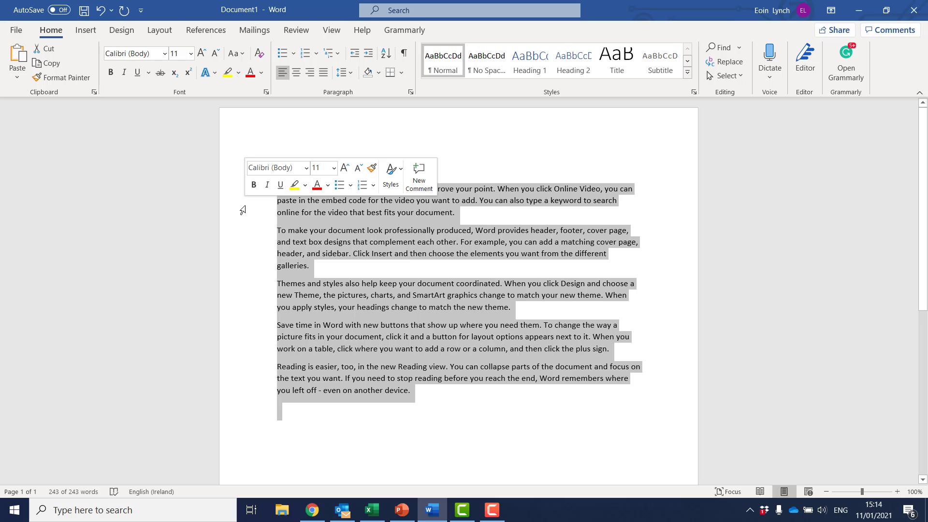
click(304, 253)
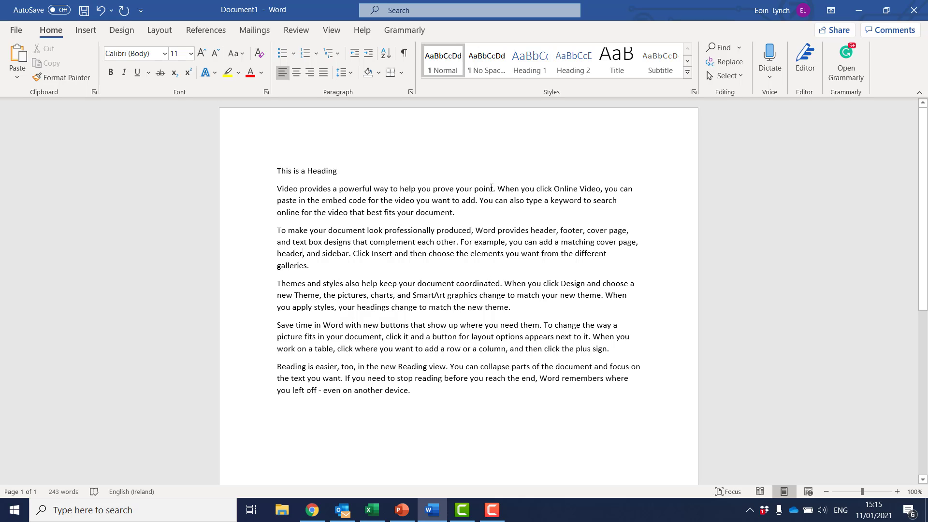
Select only the first paragraph's second sentence, beginning "When you click Online Video", and clear the selection
drag(494, 188, 414, 213)
click(551, 336)
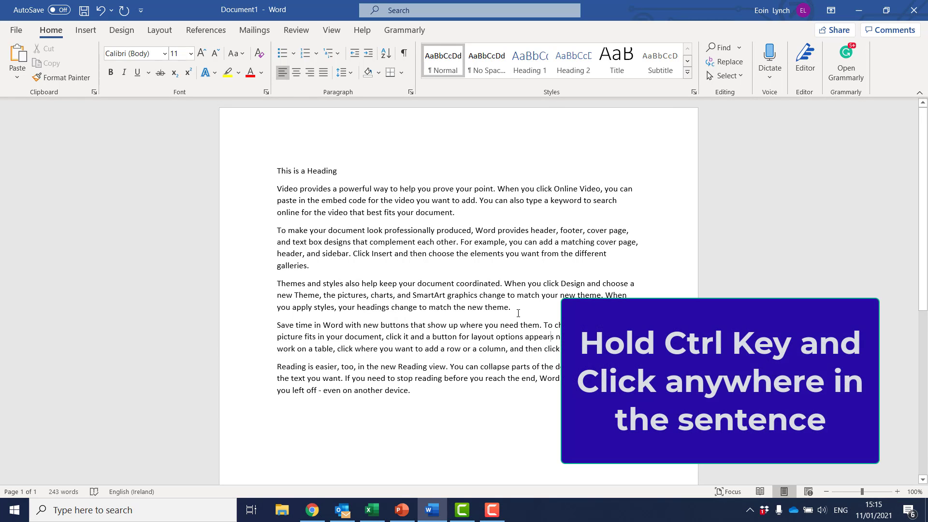
ctrl+click(564, 188)
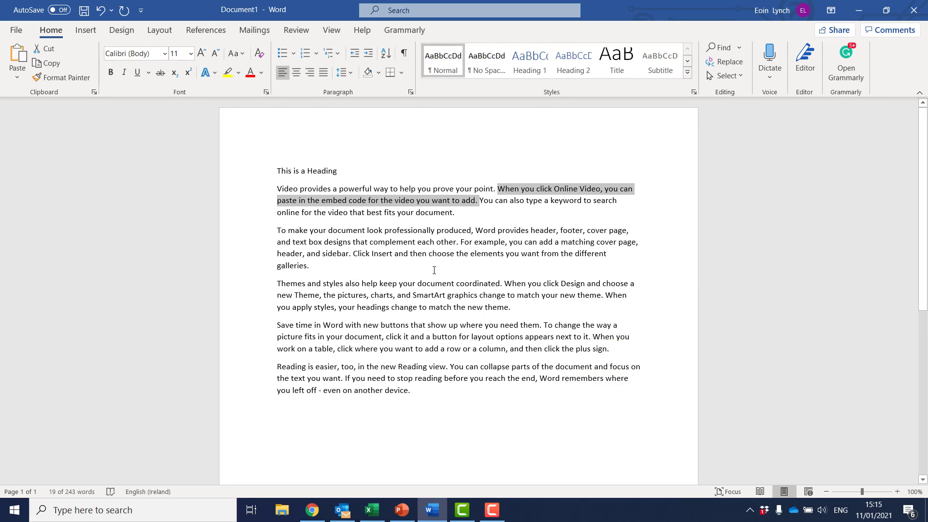
click(434, 270)
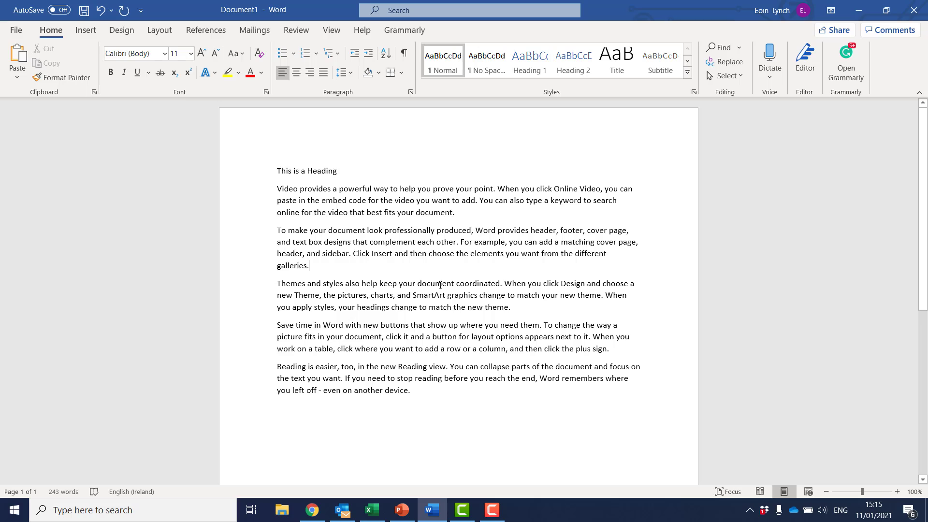
Select the first and second sentences of the third body paragraph separately, clearing the selection after each
ctrl+click(441, 286)
click(528, 325)
ctrl+click(537, 283)
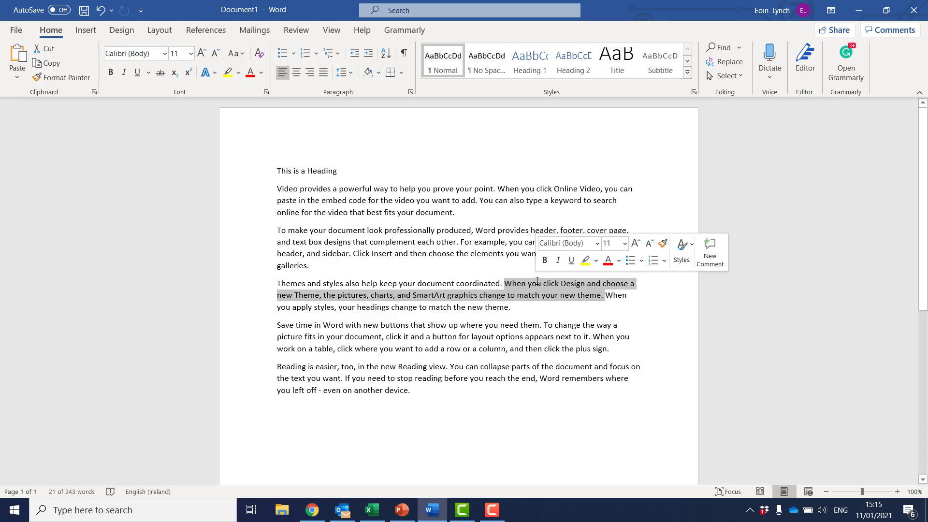
click(279, 189)
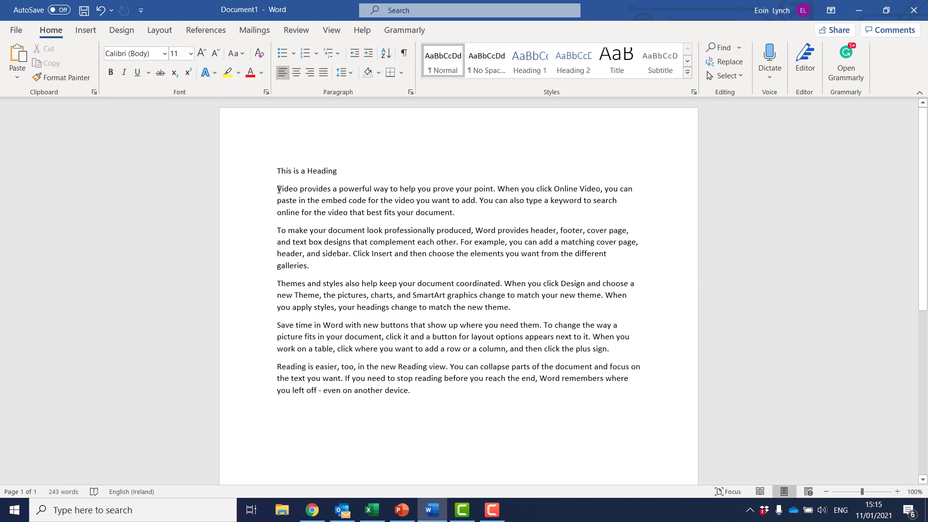